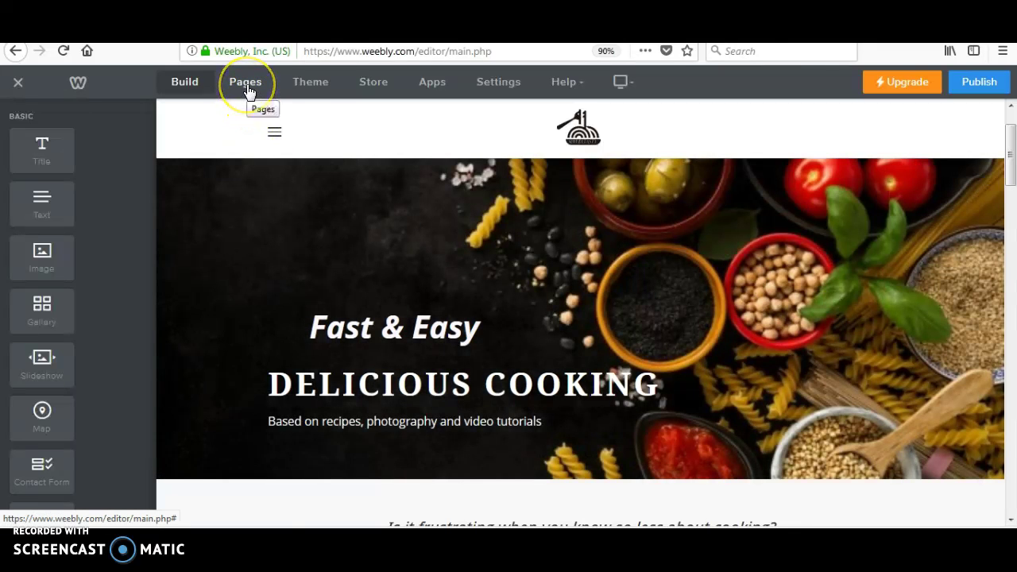
# Show the site's page list and open the settings of the Food page.
pyautogui.click(249, 88)
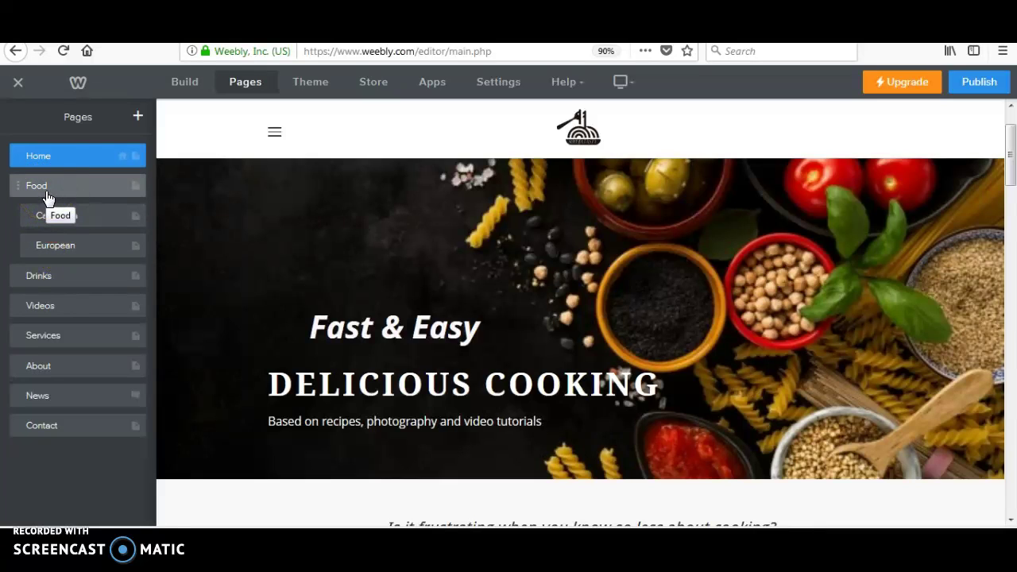
pyautogui.click(55, 221)
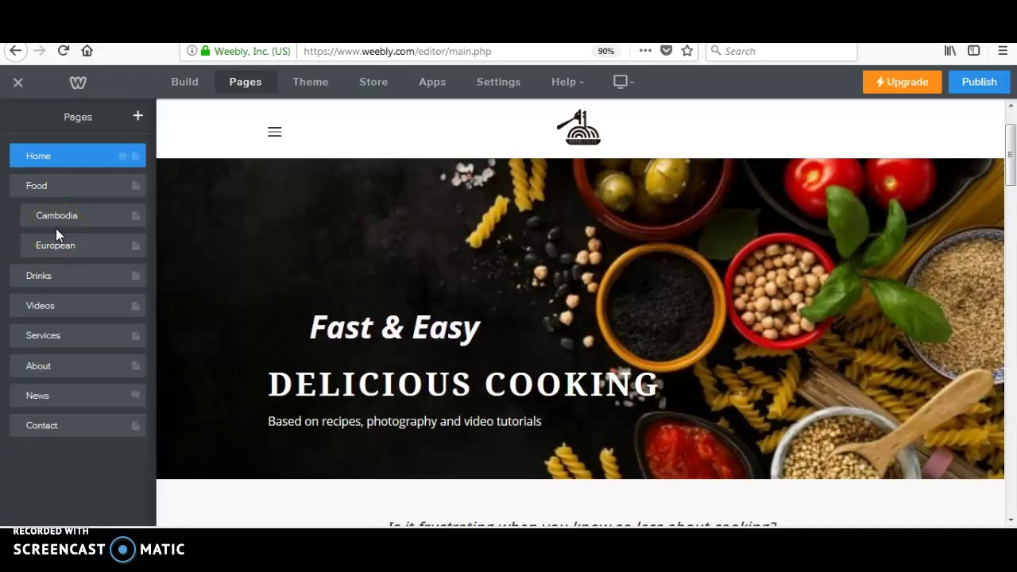
pyautogui.moveTo(59, 242); pyautogui.dragTo(71, 261)
pyautogui.click(82, 230)
pyautogui.moveTo(89, 230); pyautogui.dragTo(52, 199)
pyautogui.click(51, 194)
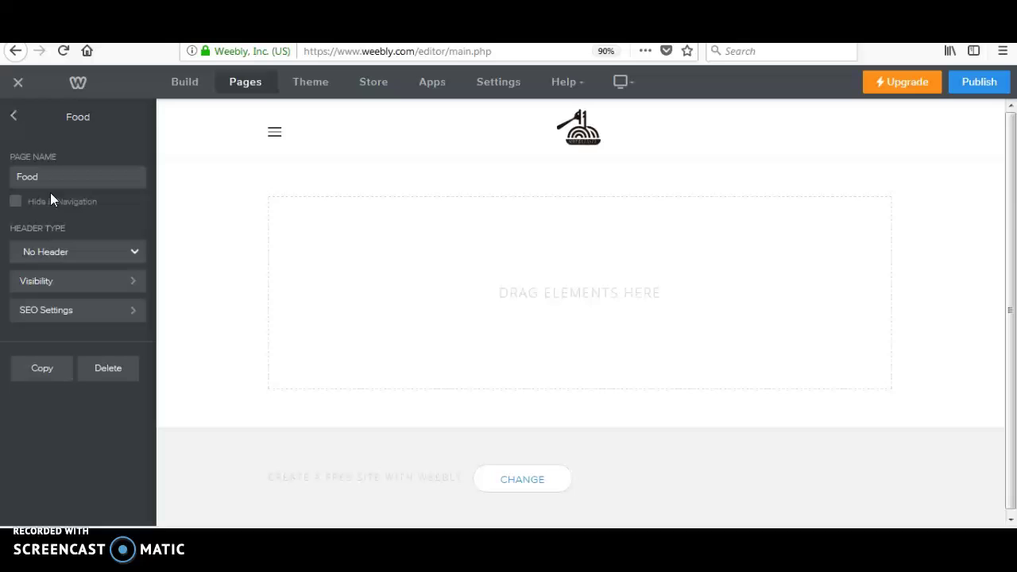
# Expand the site's navigation menu to view the subpages under Food, and return to the page list.
pyautogui.click(13, 117)
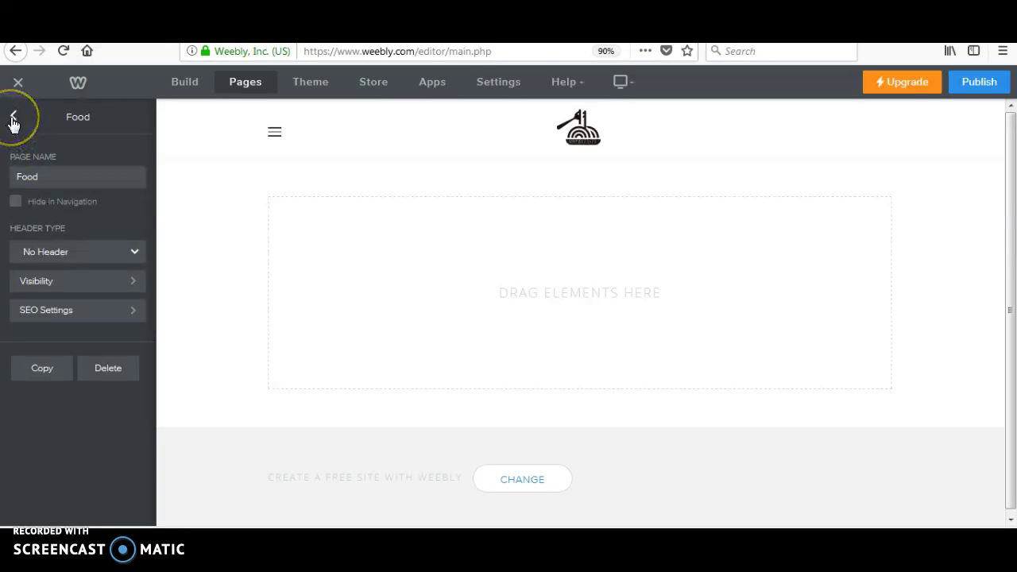
pyautogui.click(15, 119)
pyautogui.click(277, 135)
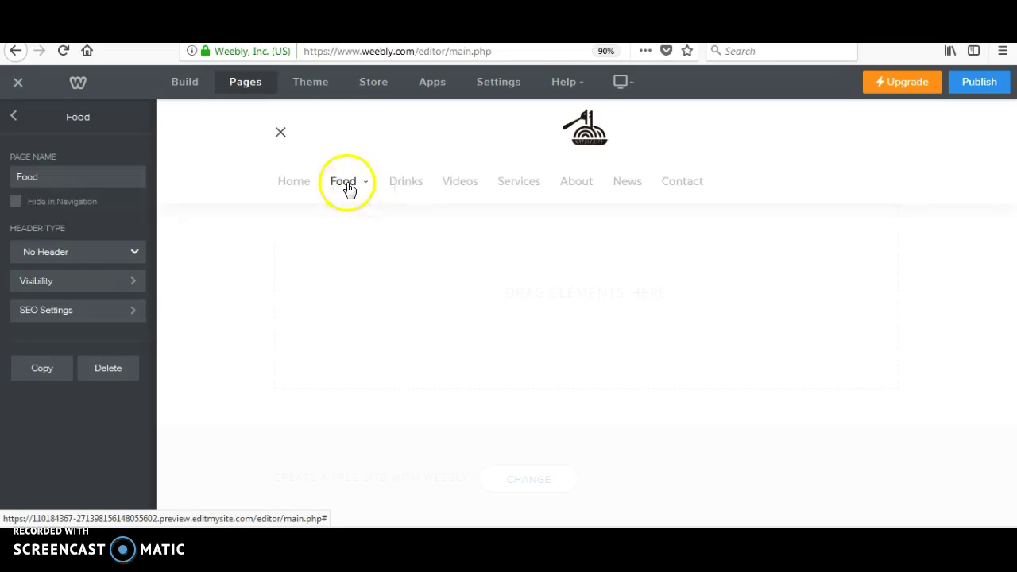
pyautogui.click(364, 188)
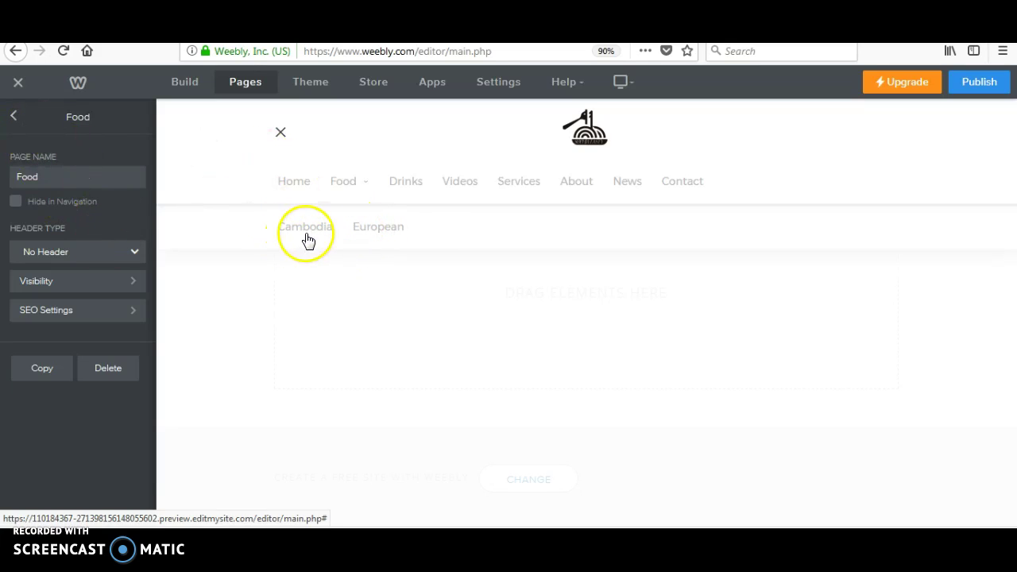
pyautogui.click(13, 117)
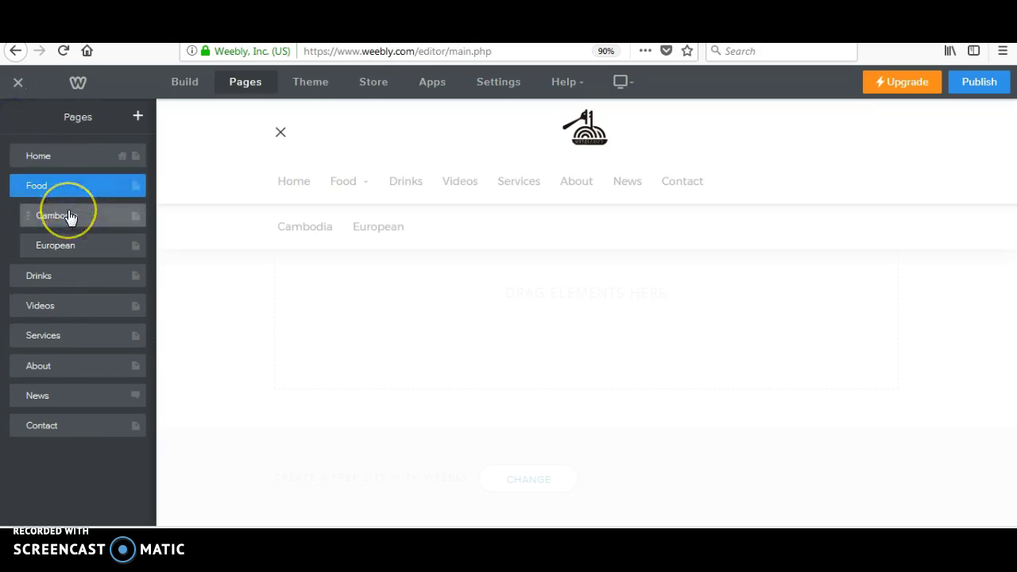
# Add a new standard page to the site.
pyautogui.click(138, 118)
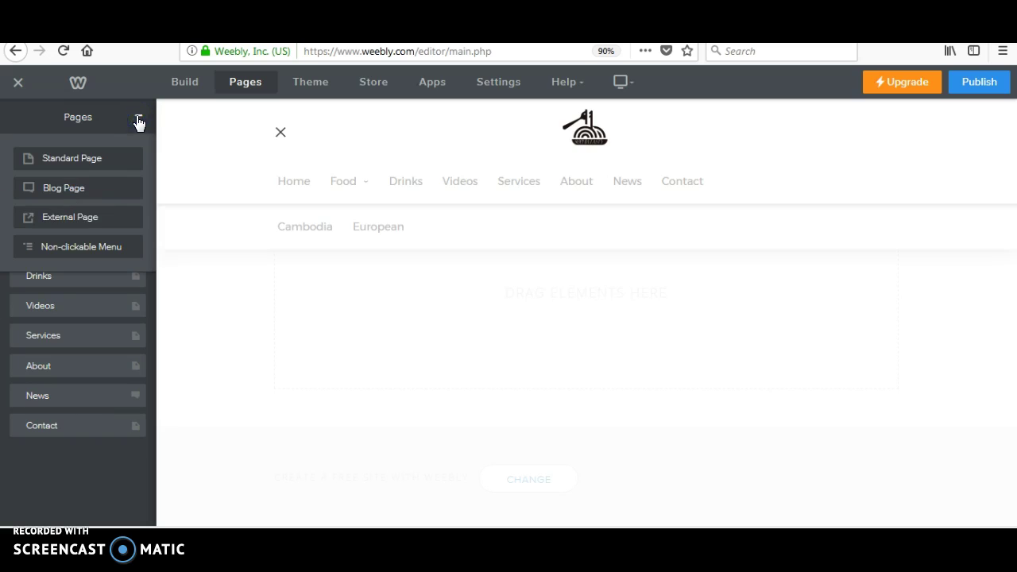
pyautogui.click(119, 153)
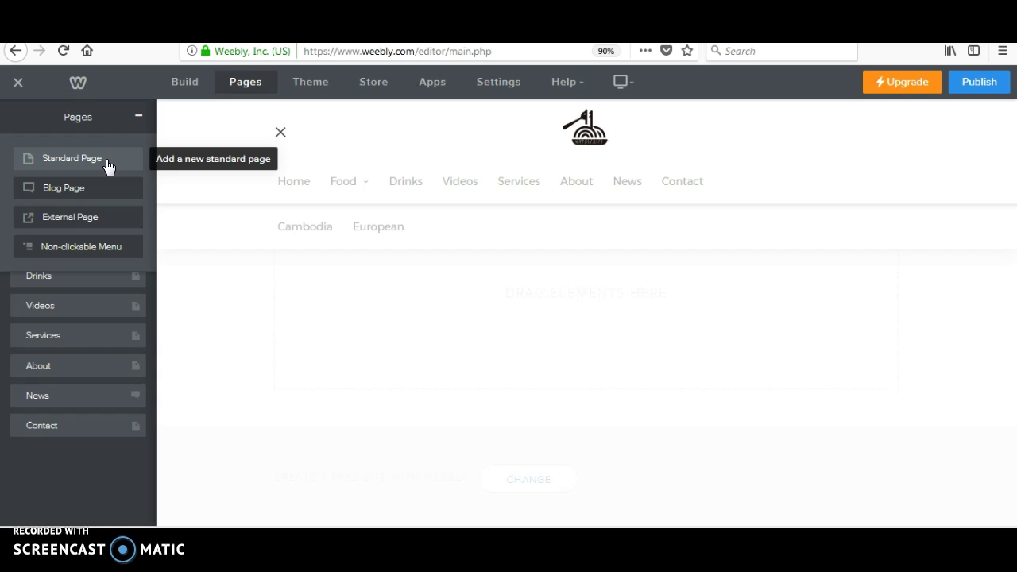
pyautogui.click(90, 163)
pyautogui.click(91, 163)
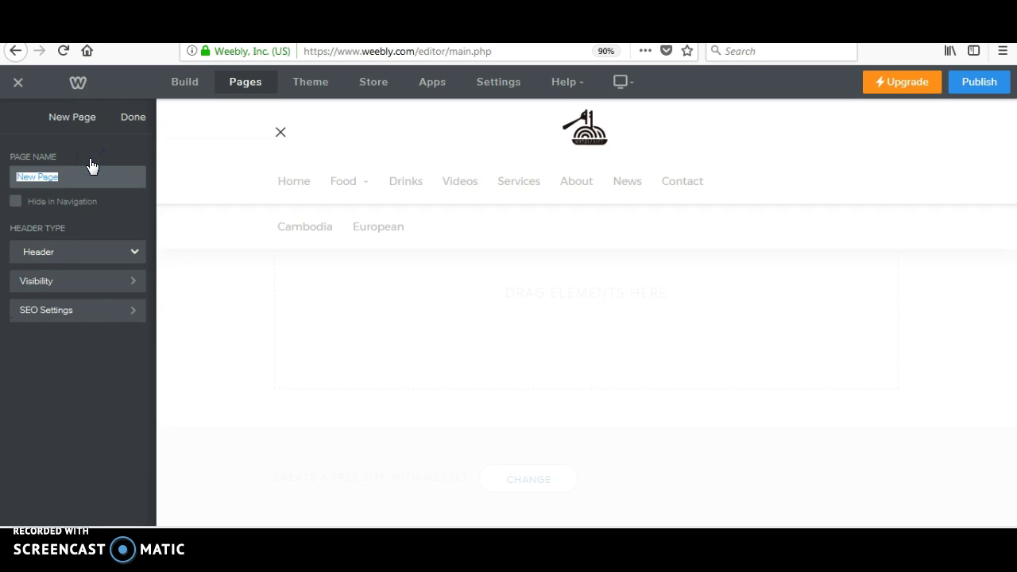
# Name the new page Thai and save it, dismissing the Internet Download Manager pop-up.
pyautogui.click(77, 168)
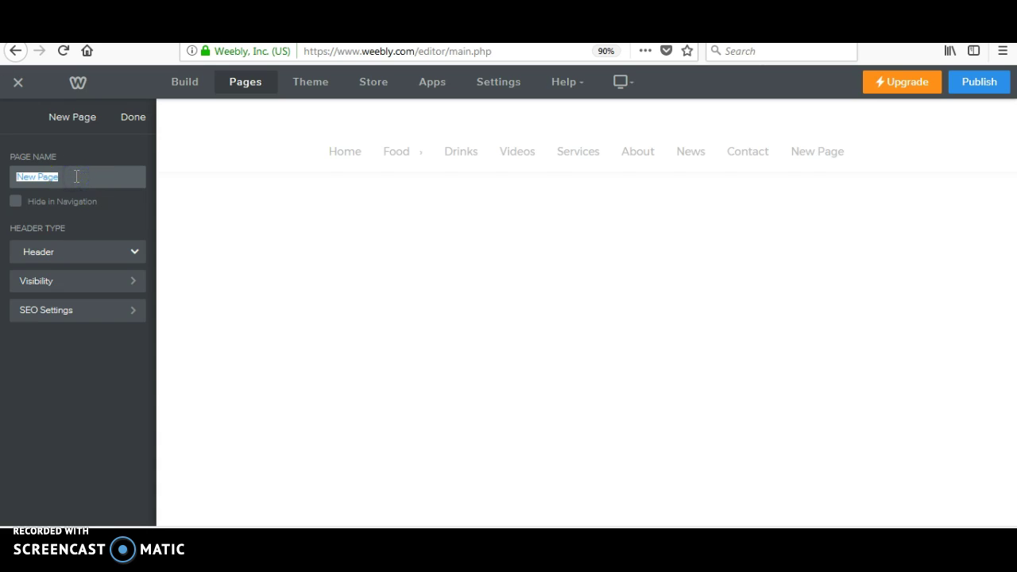
pyautogui.press('BackSpace')
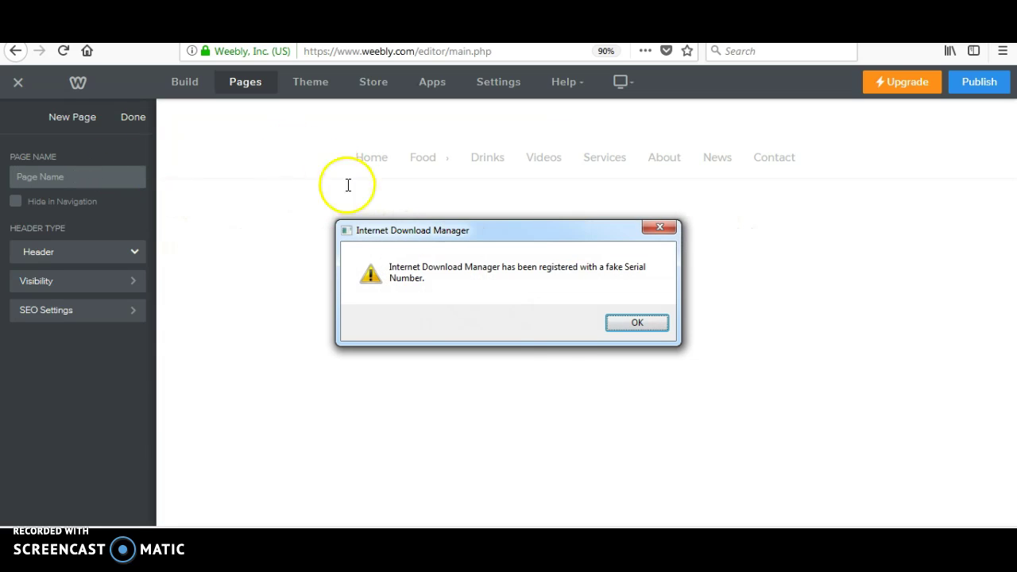
pyautogui.click(667, 231)
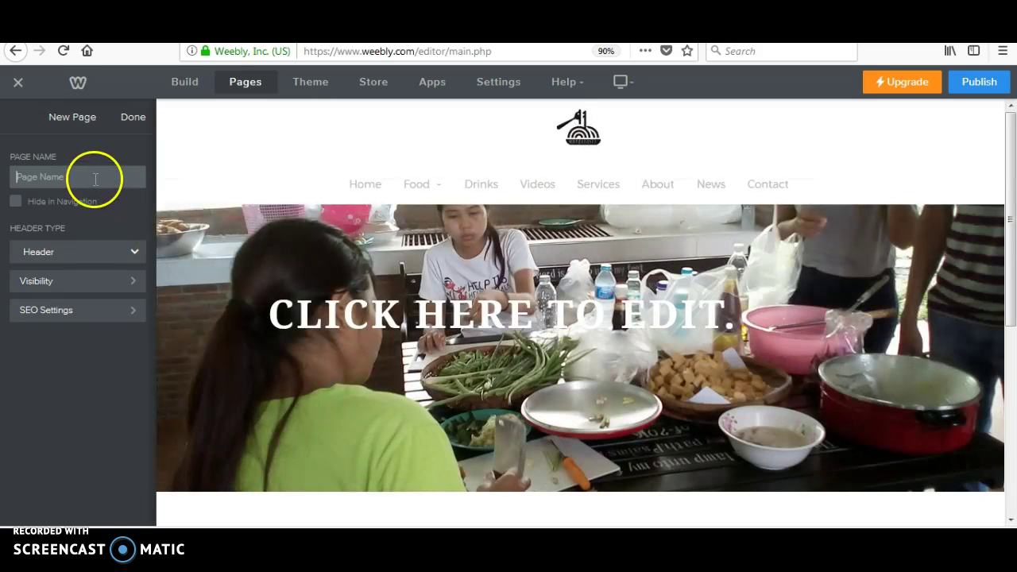
pyautogui.click(94, 178)
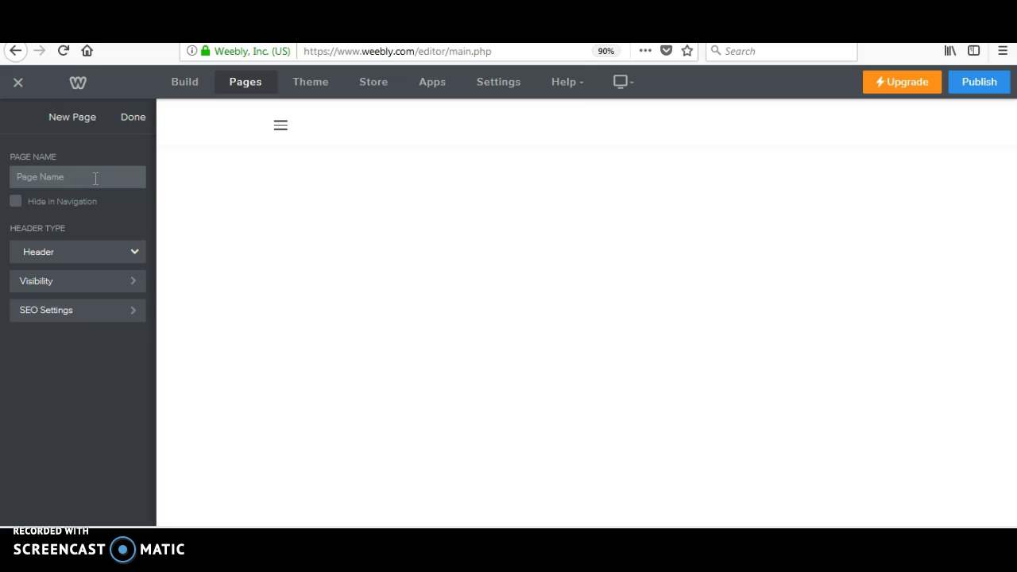
pyautogui.write('ha')
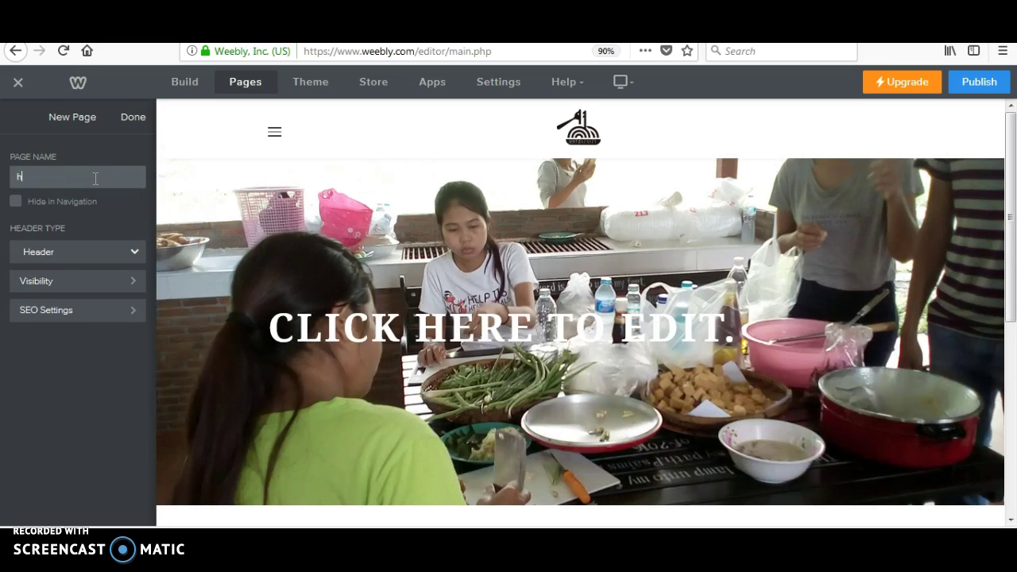
pyautogui.press('BackSpace')
pyautogui.write('Thai')
pyautogui.click(135, 120)
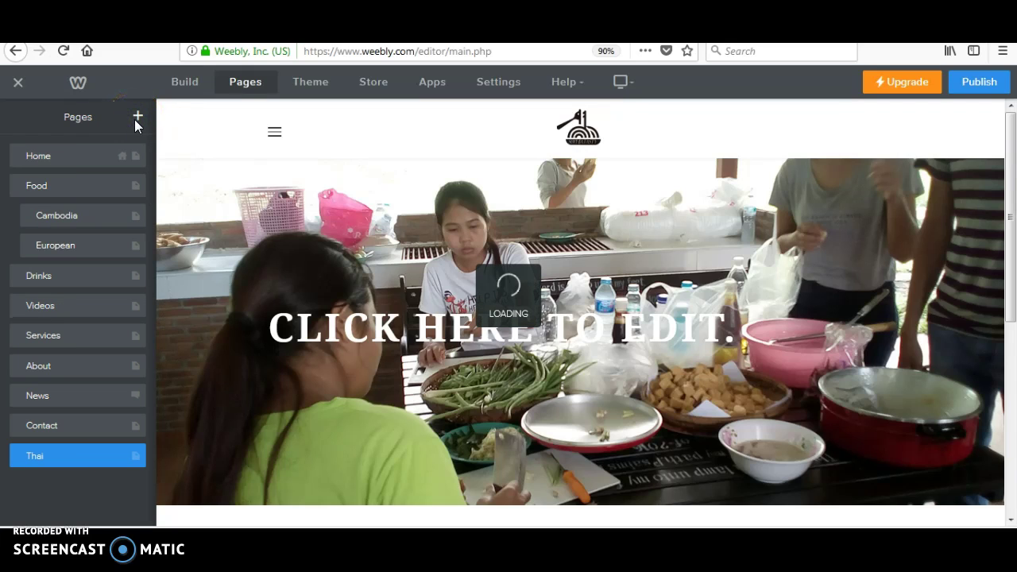
# Move the Thai page below European and nest it as a subpage of Food.
pyautogui.click(75, 483)
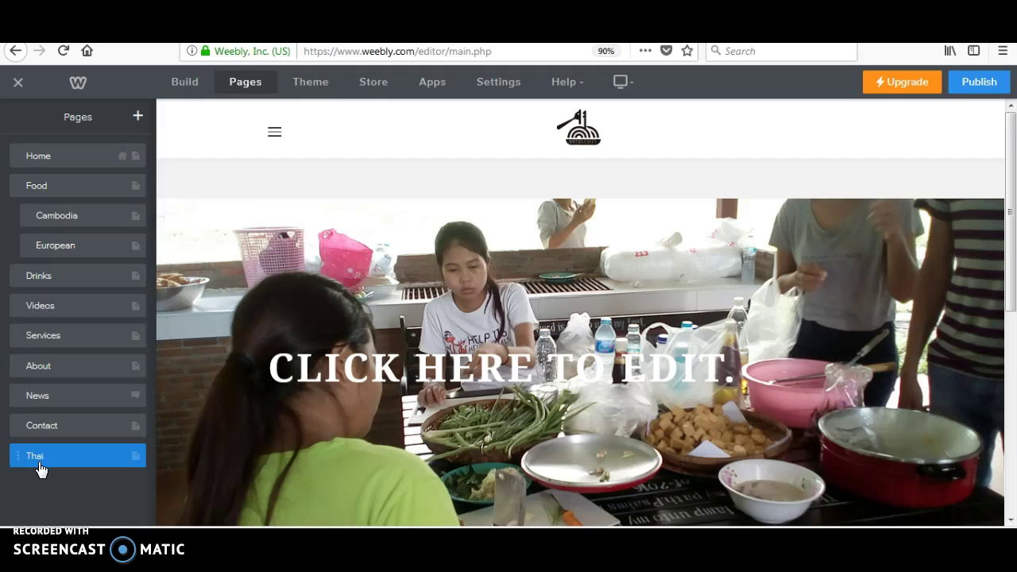
pyautogui.moveTo(35, 465); pyautogui.dragTo(59, 286)
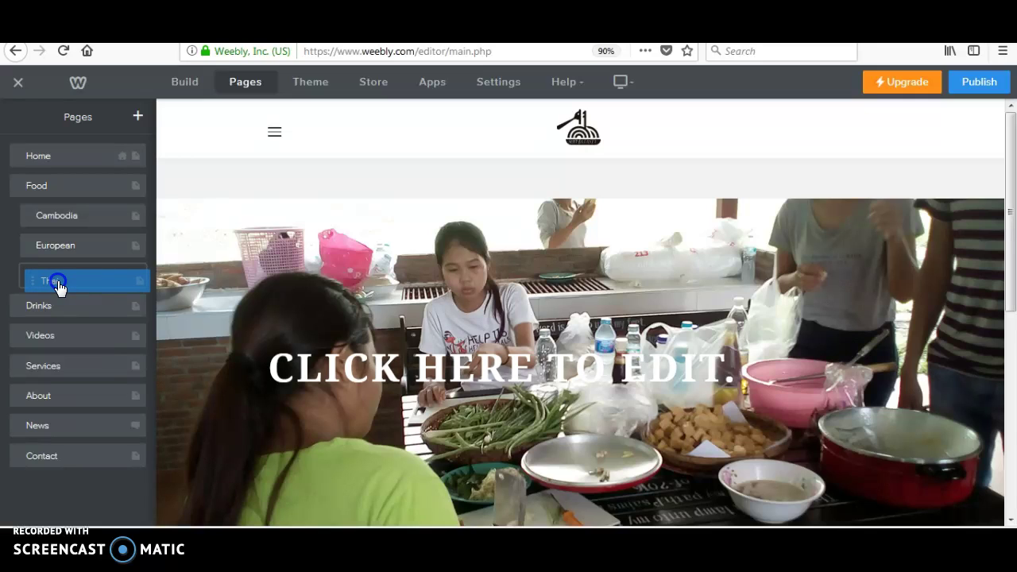
pyautogui.moveTo(57, 286); pyautogui.dragTo(56, 289)
pyautogui.click(26, 274)
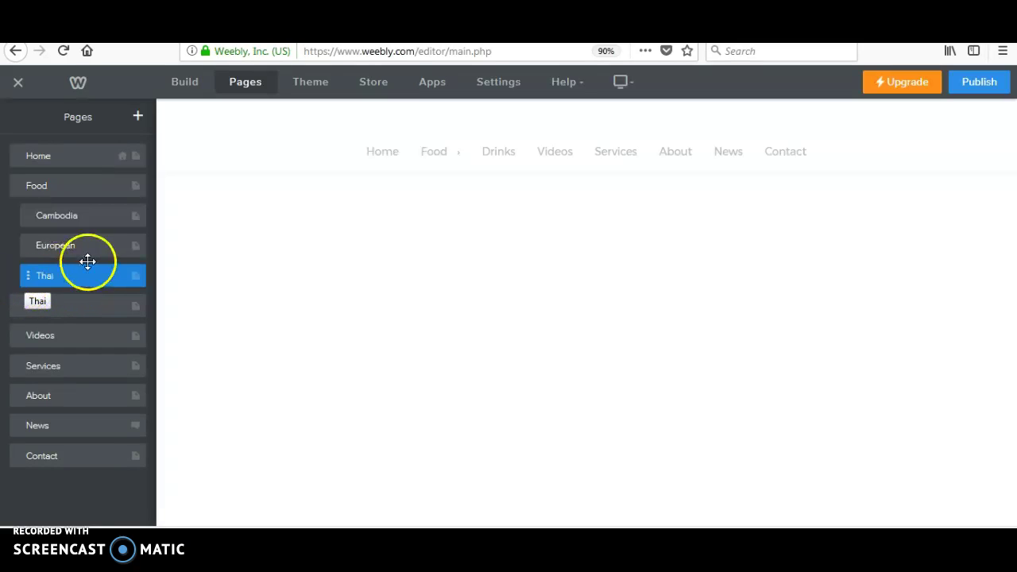
pyautogui.moveTo(64, 293)
pyautogui.mouseDown()
pyautogui.moveTo(61, 255)
pyautogui.moveTo(61, 306)
pyautogui.moveTo(78, 284)
pyautogui.mouseUp()
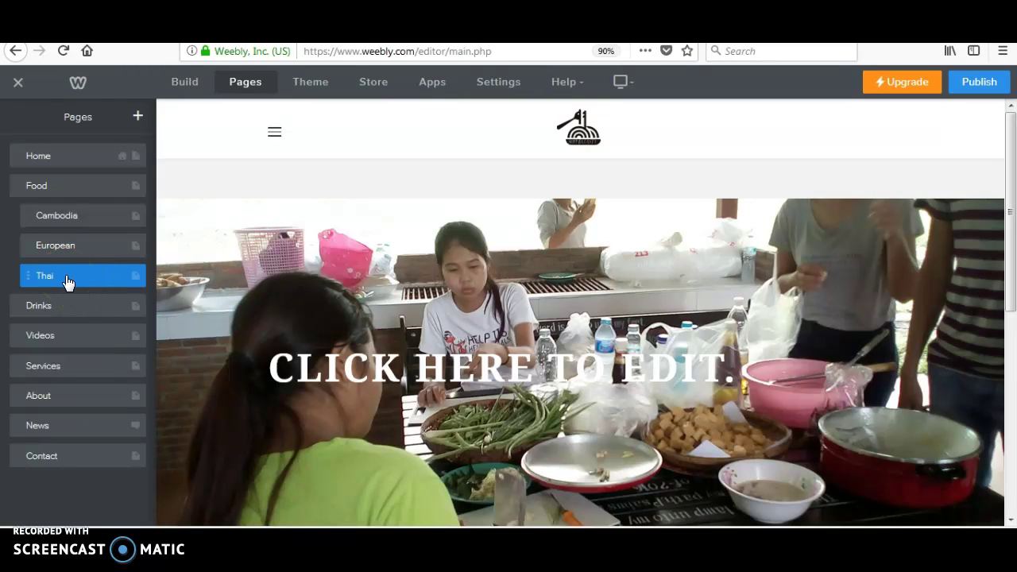
# Move the Thai page out to the top level and nest it back under Food.
pyautogui.moveTo(67, 282); pyautogui.dragTo(33, 281)
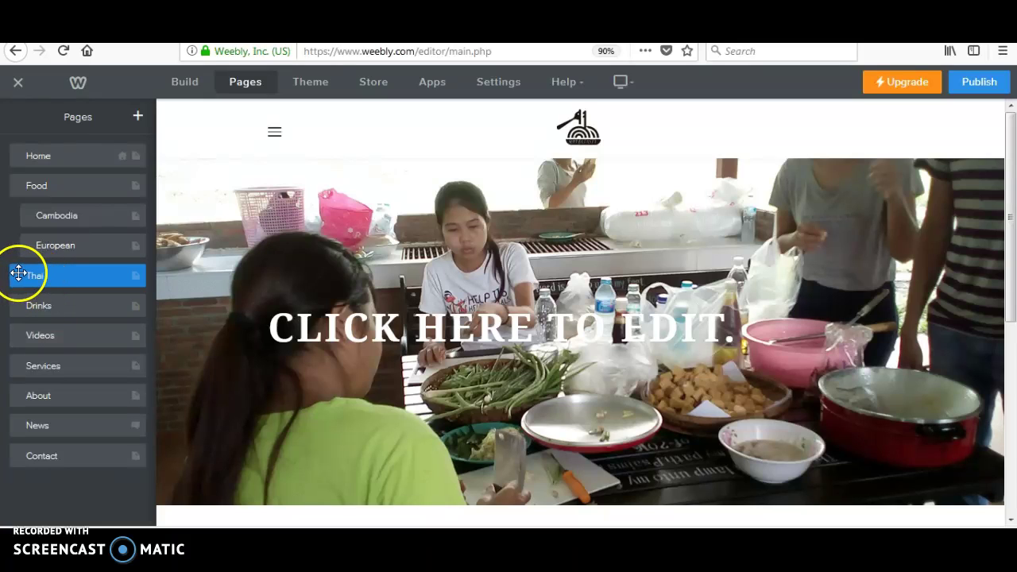
pyautogui.moveTo(18, 273); pyautogui.dragTo(39, 284)
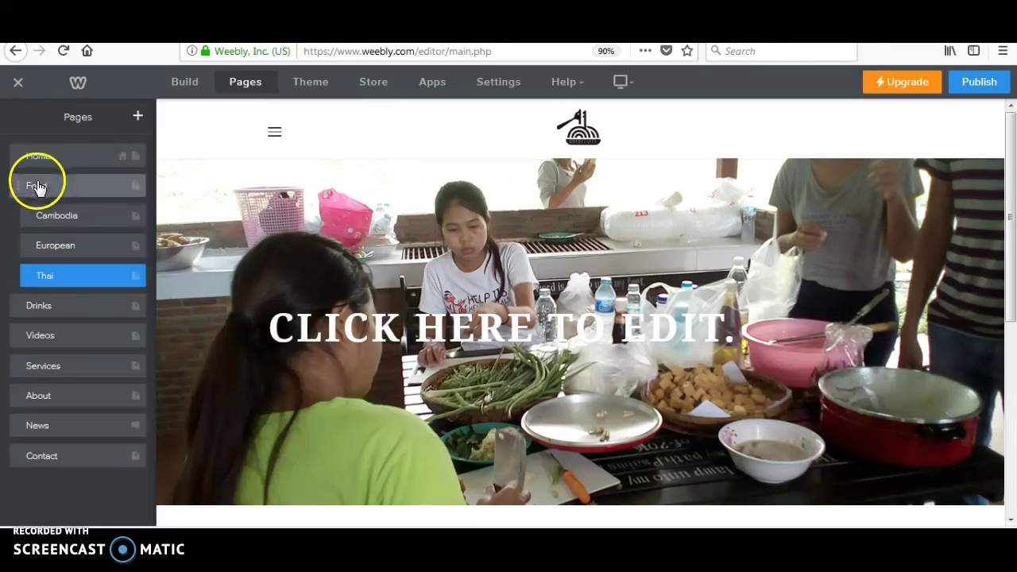
pyautogui.moveTo(40, 185); pyautogui.dragTo(50, 211)
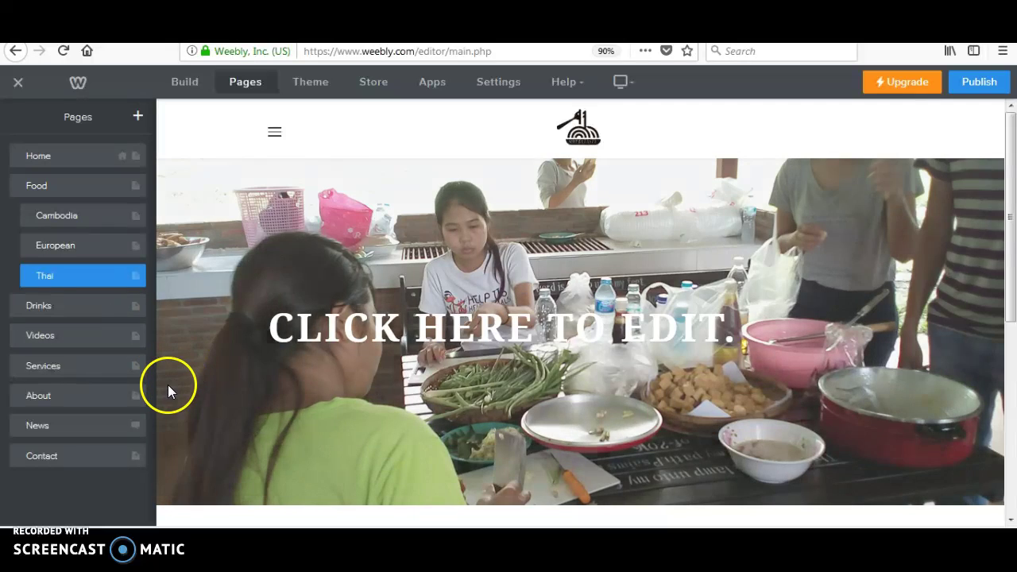
pyautogui.click(209, 479)
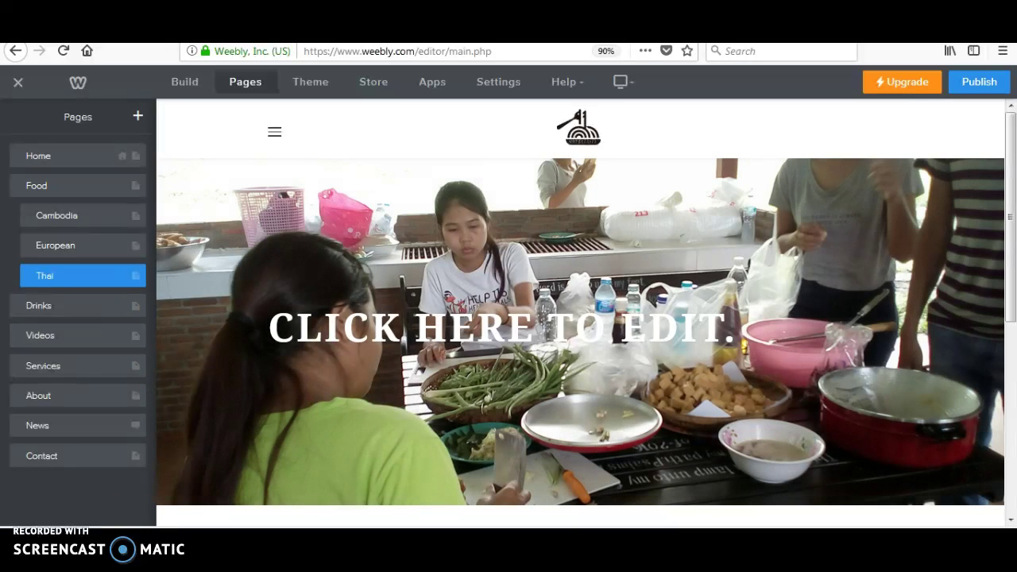